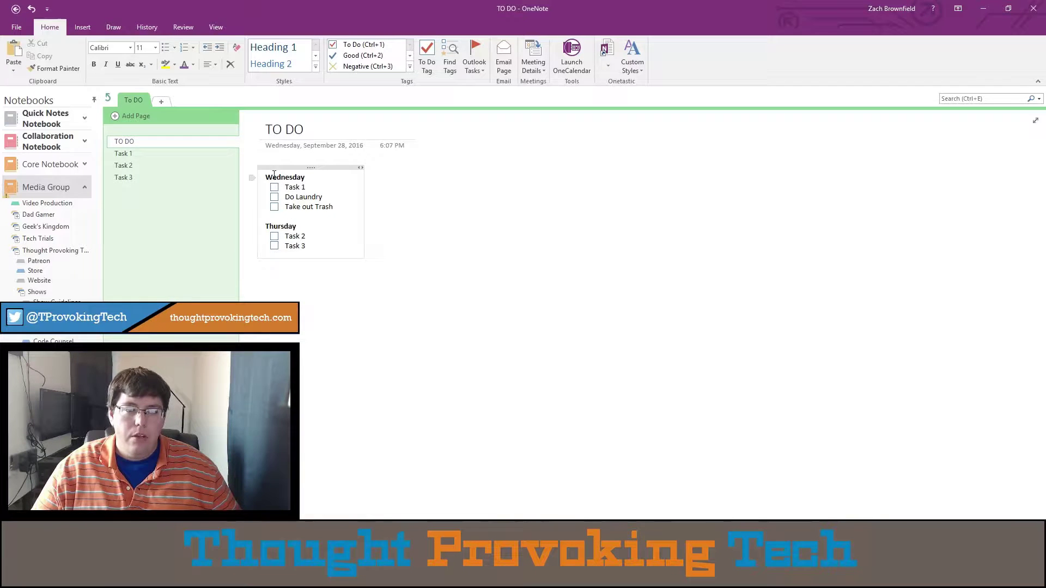
Step: Select the Wednesday heading, then add and remove an empty to-do line below Take out Trash
left_click_drag(272, 177, 298, 177)
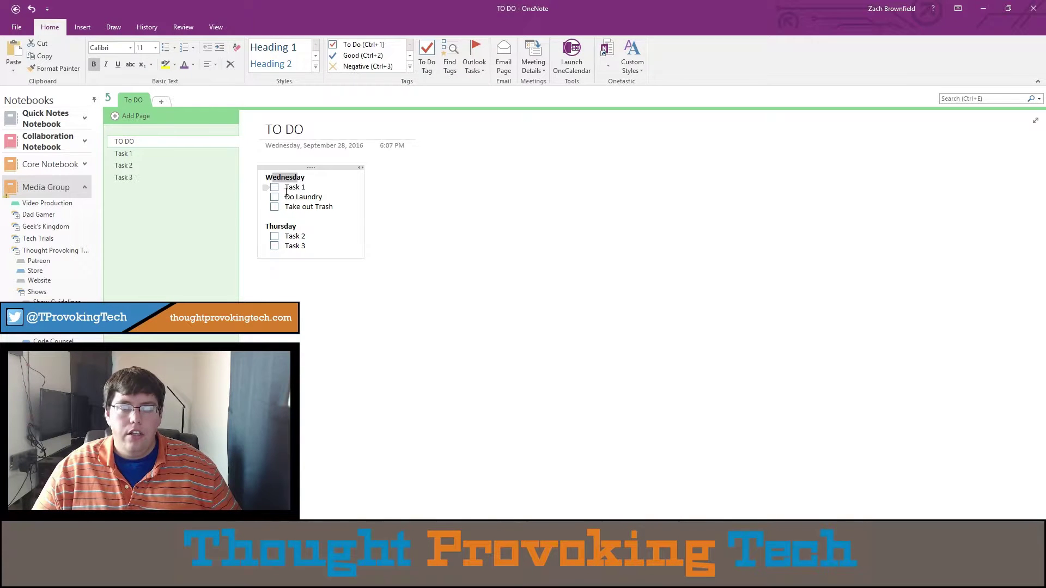
left_click(284, 187)
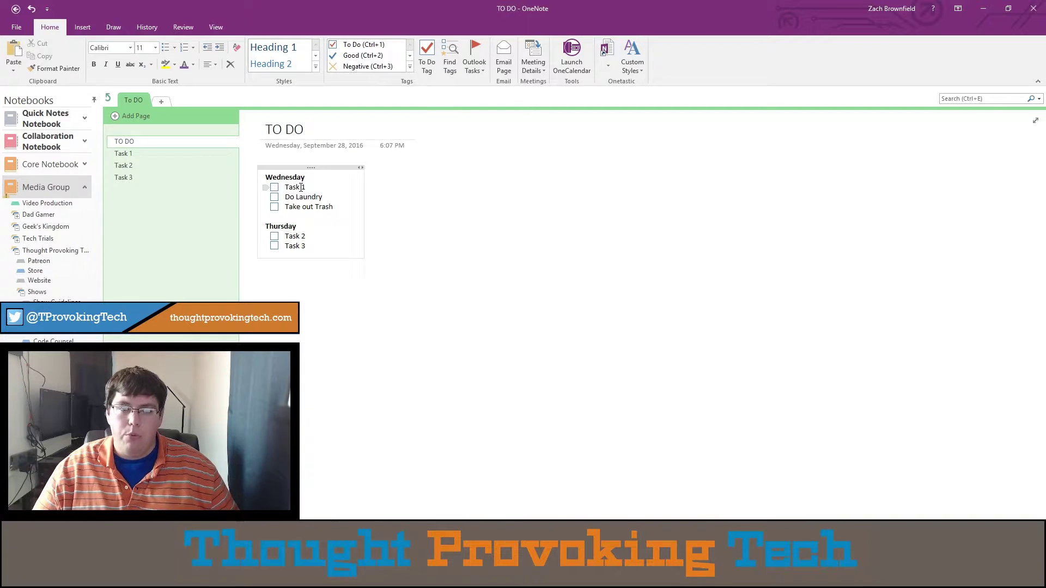
left_click(340, 207)
key("Return")
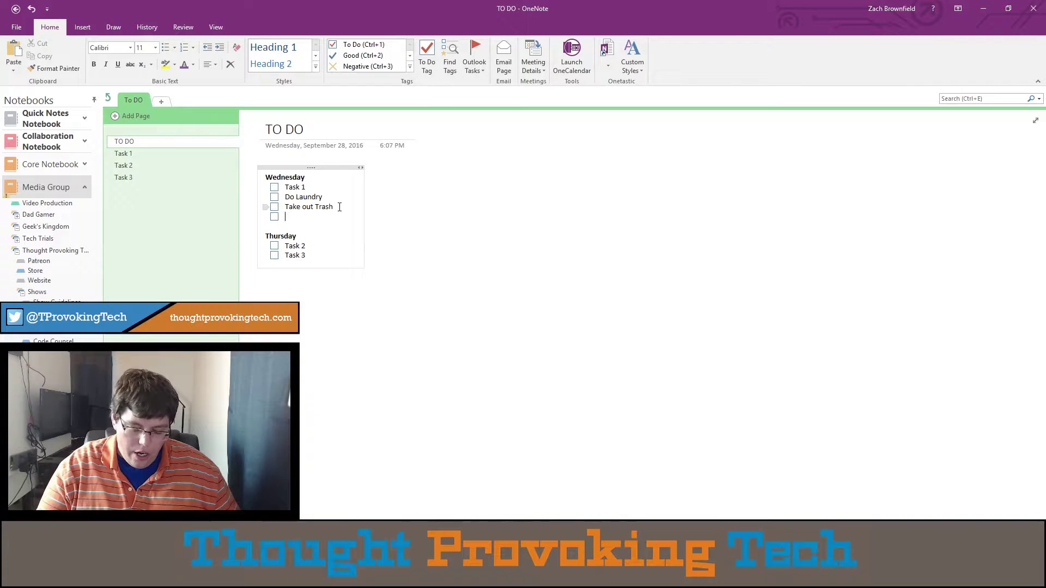
type("?")
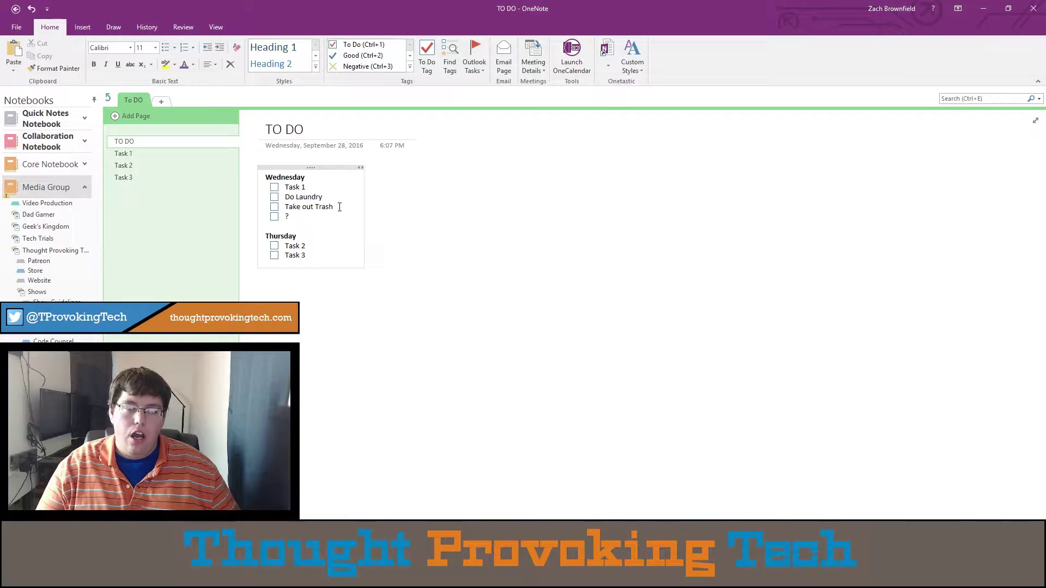
key("BackSpace")
key("BackSpace")
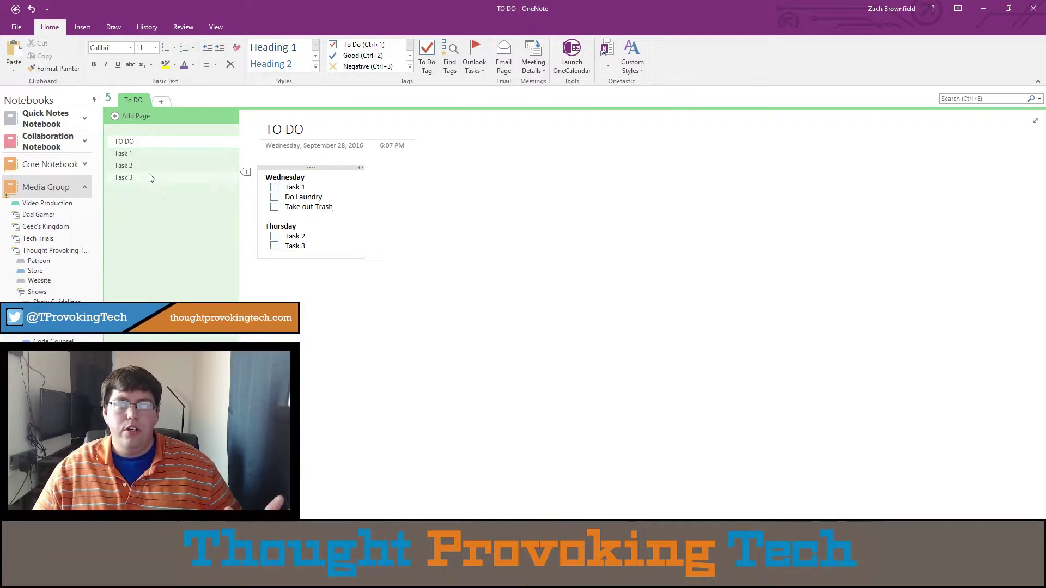
Step: Delete the stray 'a' after Trash, check off Take out Trash and Do Laundry, and select Task 1
type("a")
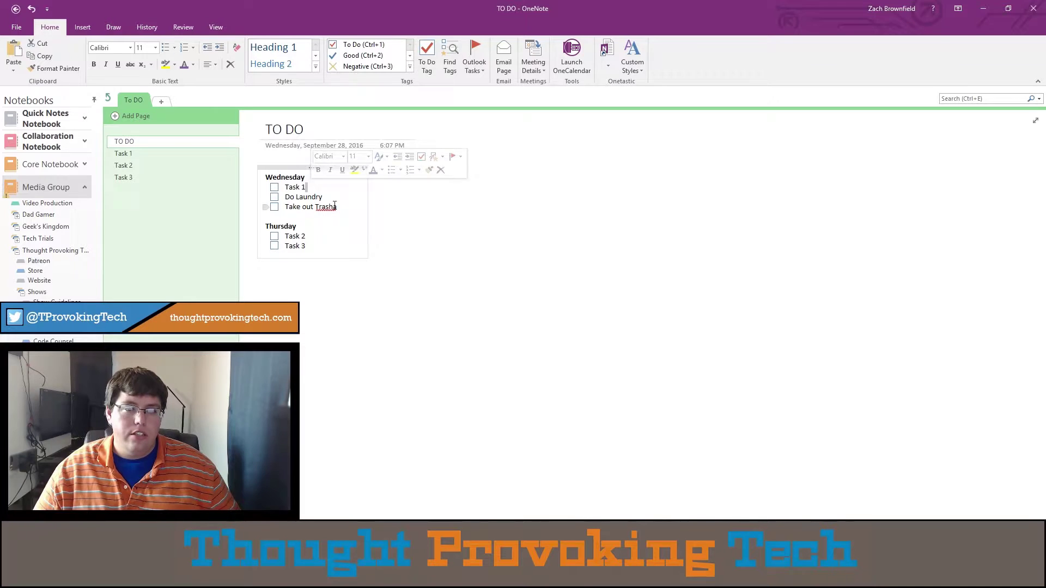
key("BackSpace")
left_click(274, 207)
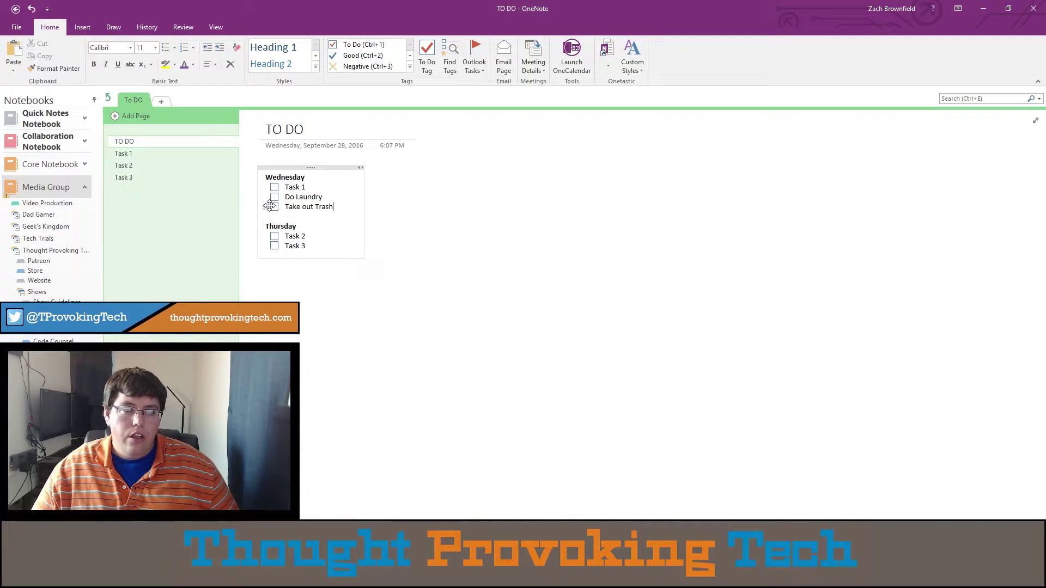
left_click(274, 196)
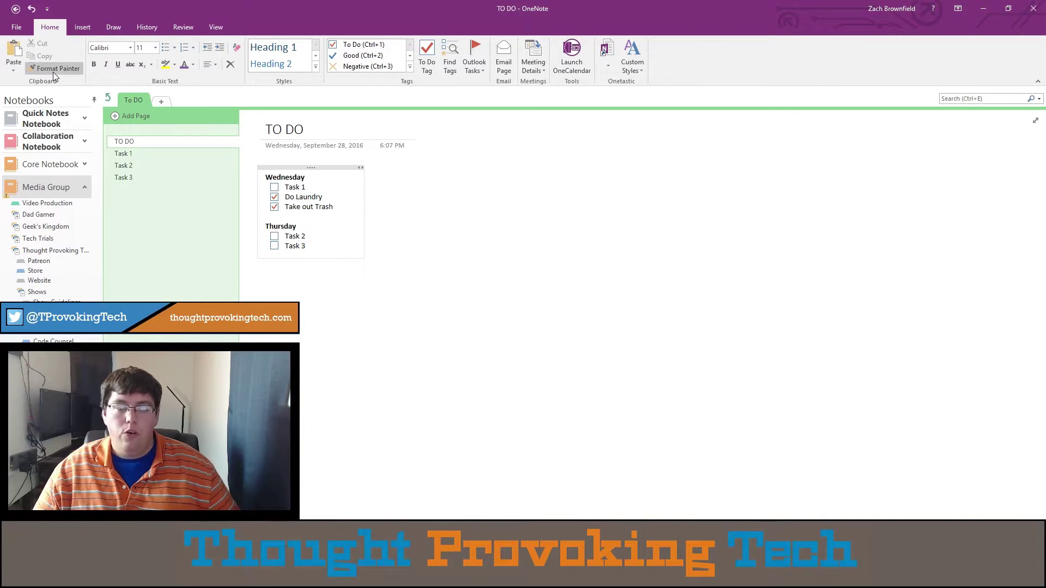
left_click_drag(309, 187, 284, 187)
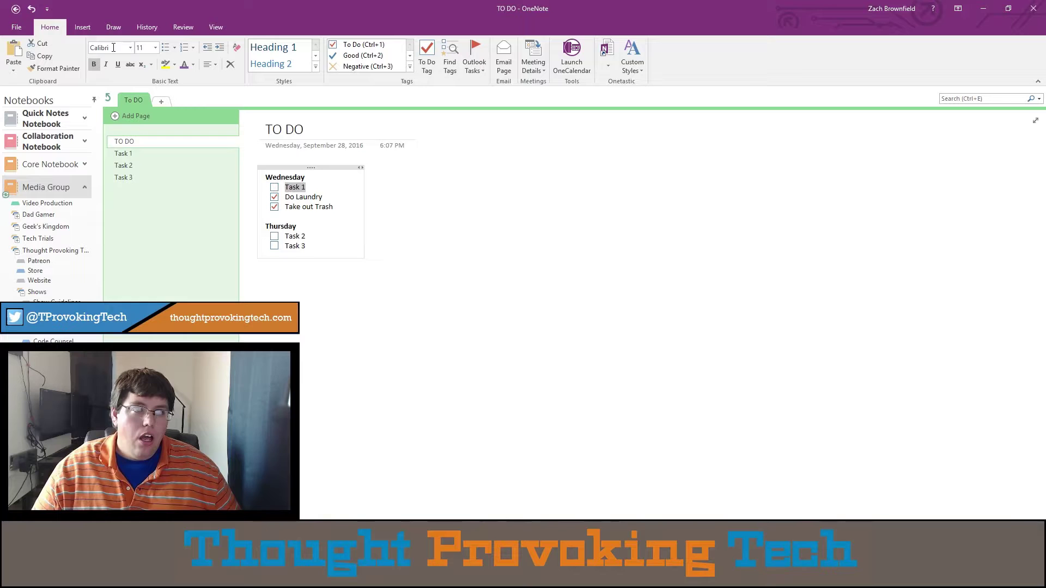
Step: Link the Task 1 text to the Task 1 page under the To DO section
left_click(86, 32)
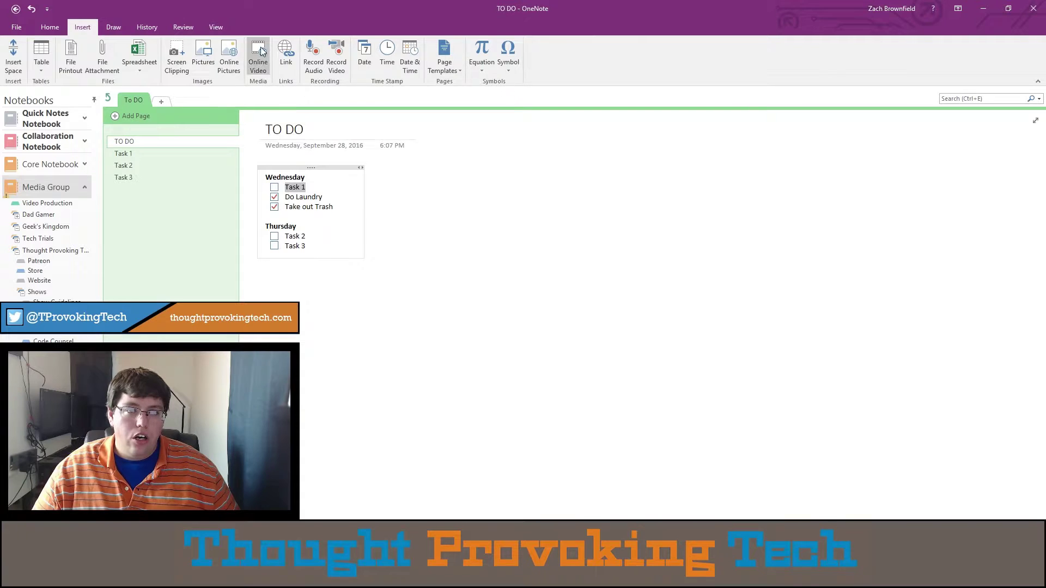
right_click(297, 189)
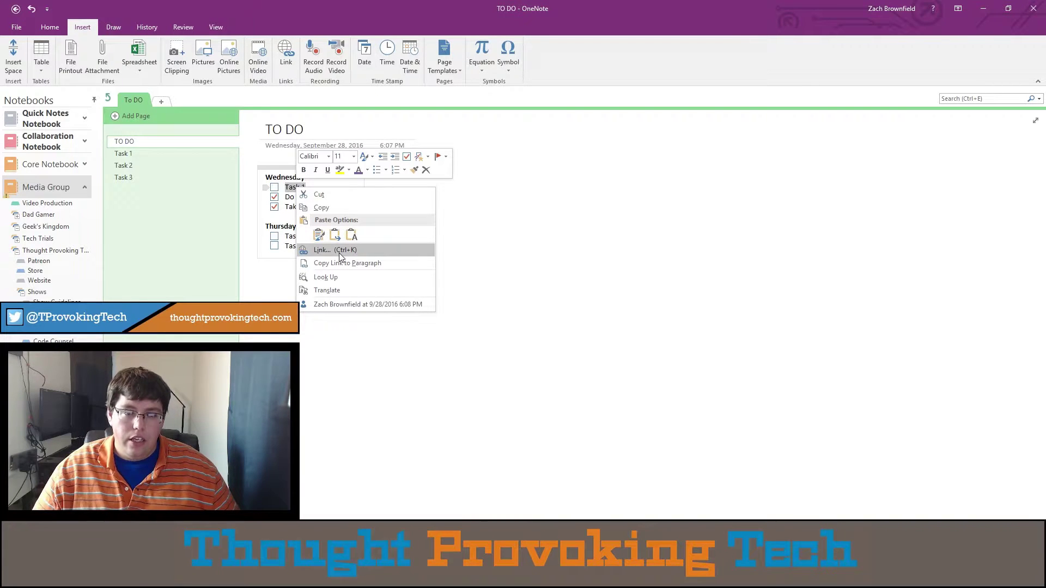
left_click(284, 188)
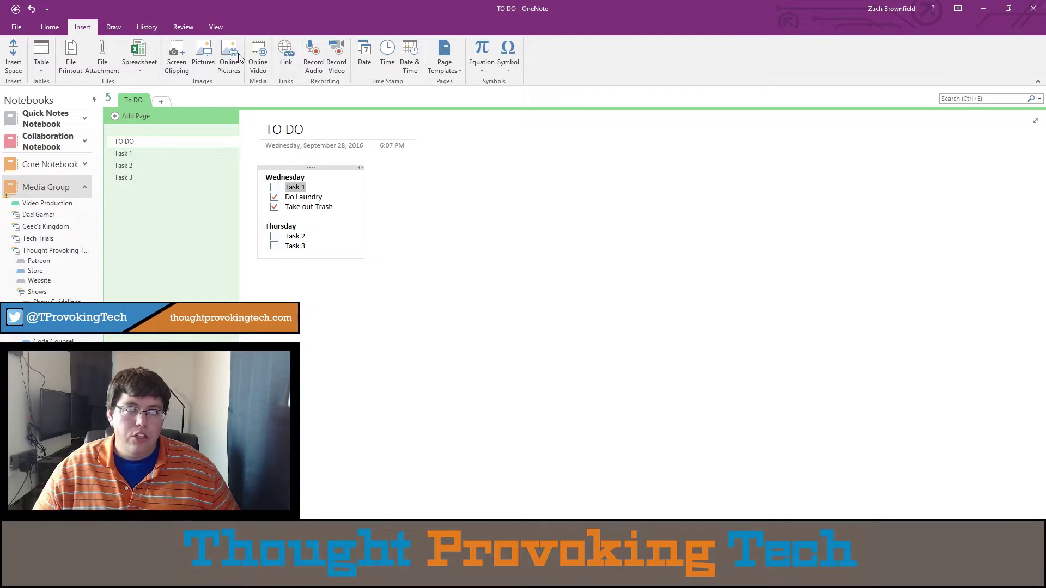
left_click(286, 54)
scroll(463, 278, "down", 5)
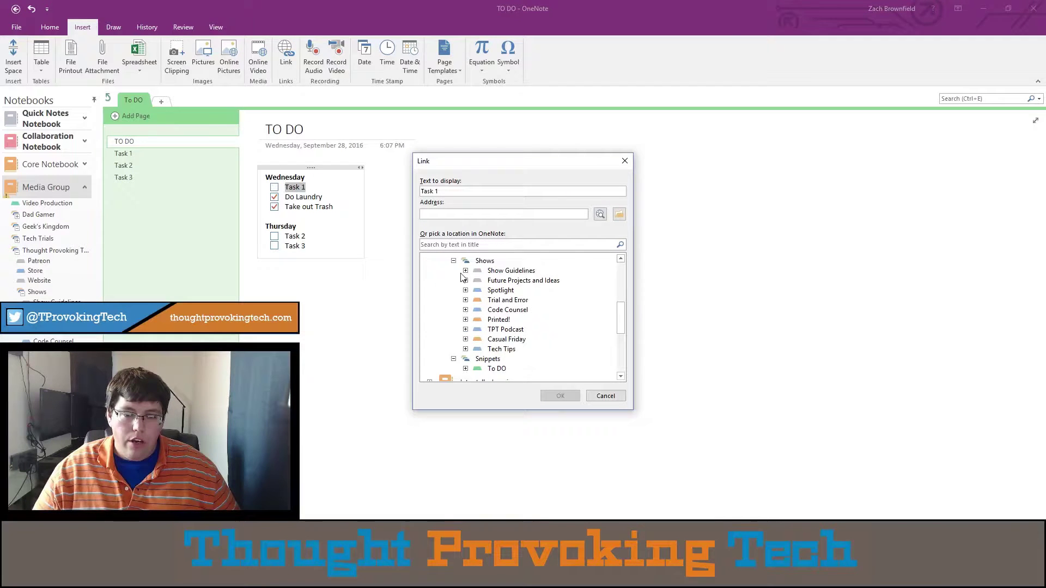
scroll(458, 322, "up", 5)
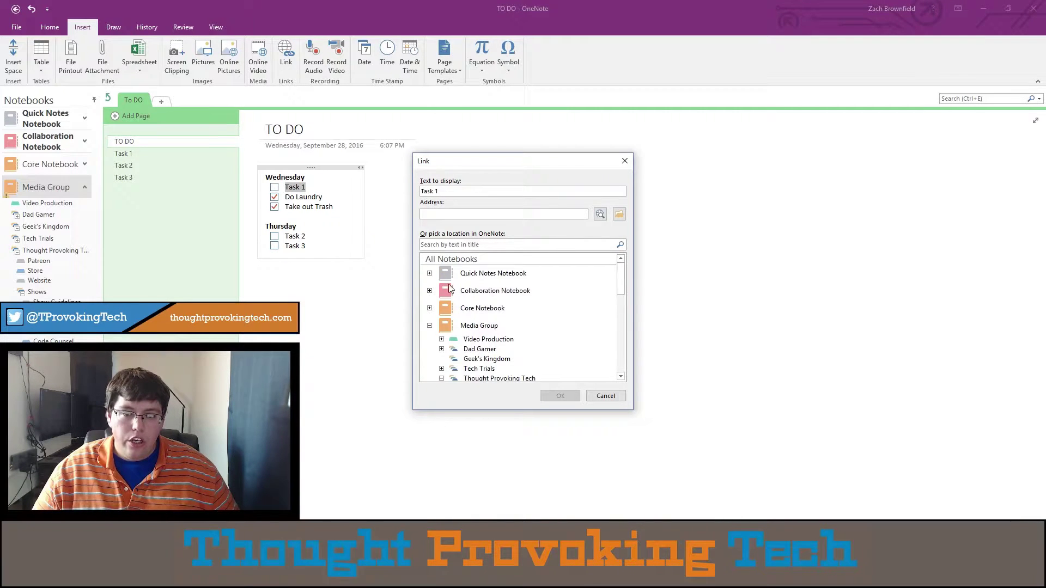
scroll(444, 289, "down", 7)
scroll(446, 290, "down", 1)
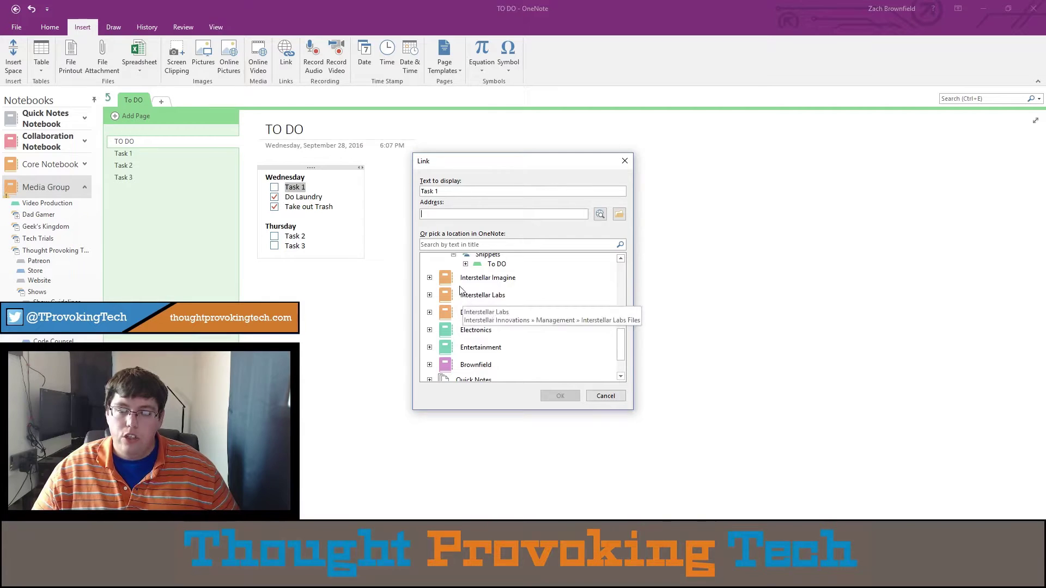
scroll(466, 297, "up", 1)
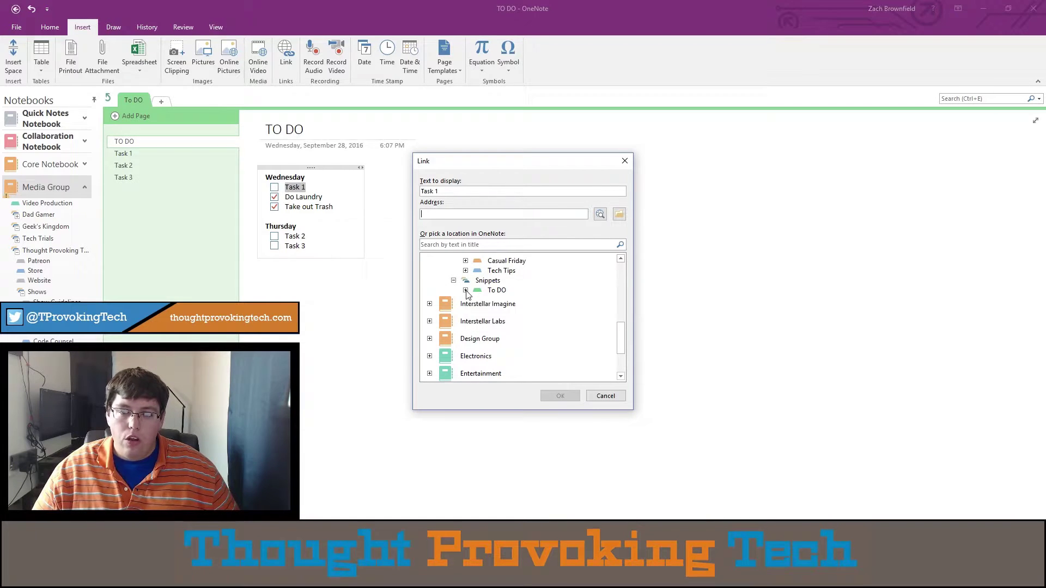
left_click(466, 291)
left_click(508, 310)
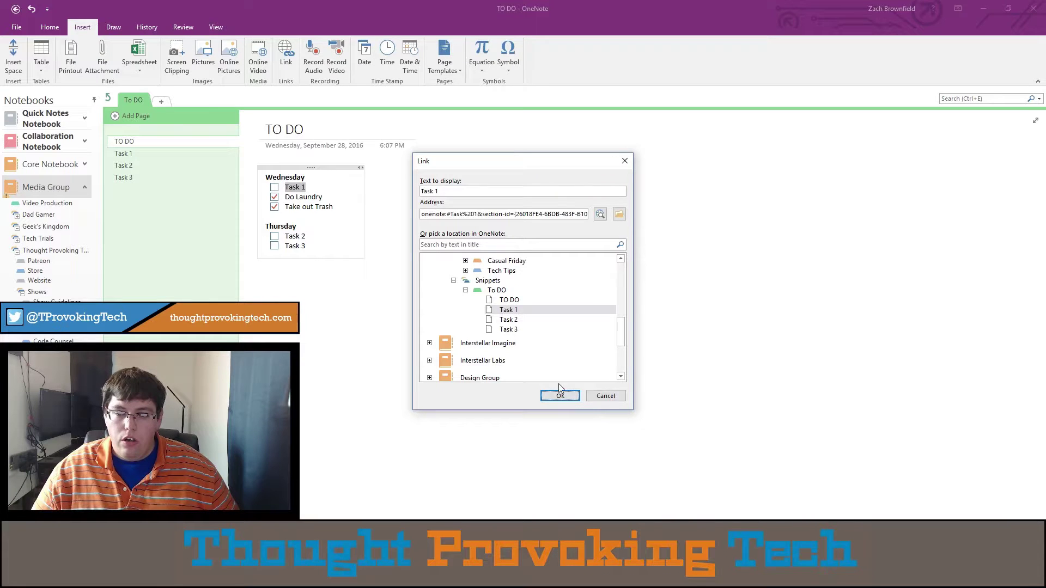
left_click(561, 396)
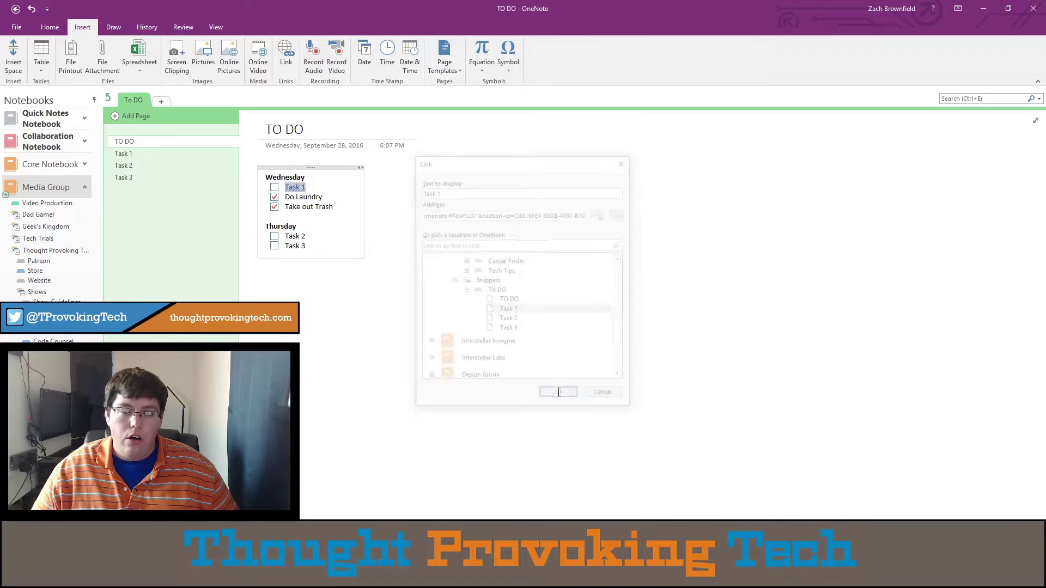
left_click_drag(318, 236, 285, 236)
Step: Link the Task 2 text to the Task 2 page via the right-click Link option
right_click(297, 238)
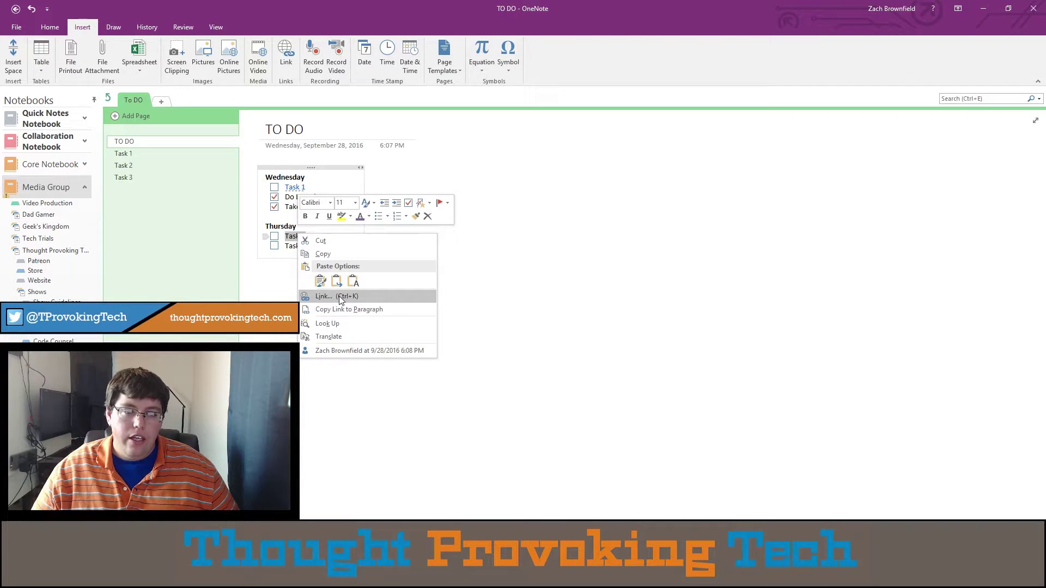
left_click(339, 296)
scroll(493, 305, "down", 5)
scroll(494, 305, "down", 2)
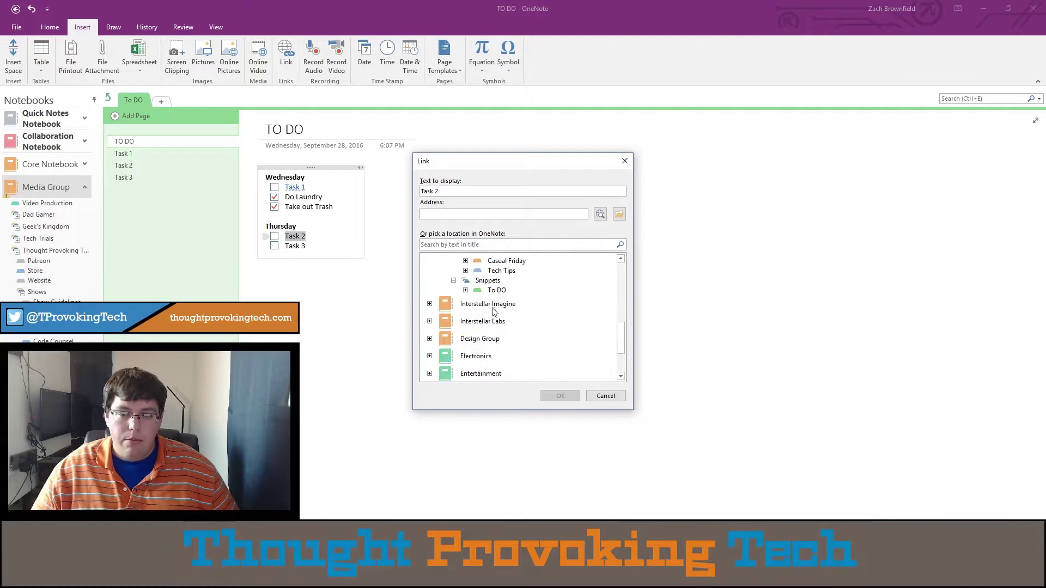
left_click(466, 290)
left_click(509, 320)
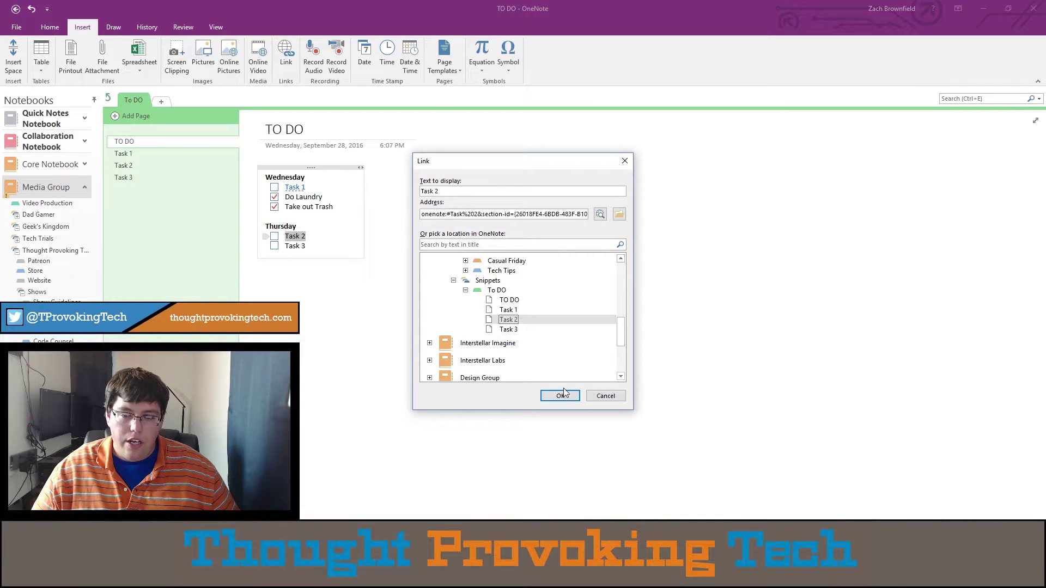
left_click(561, 396)
Step: Link the Task 3 text to the Task 3 page using Ctrl+K
left_click_drag(311, 246, 285, 247)
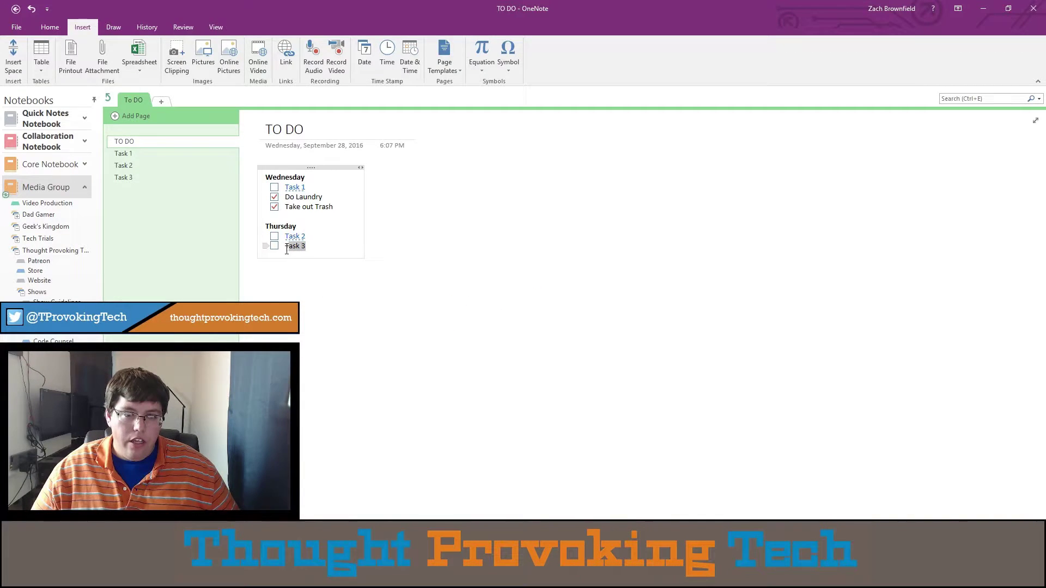
key("ctrl+k")
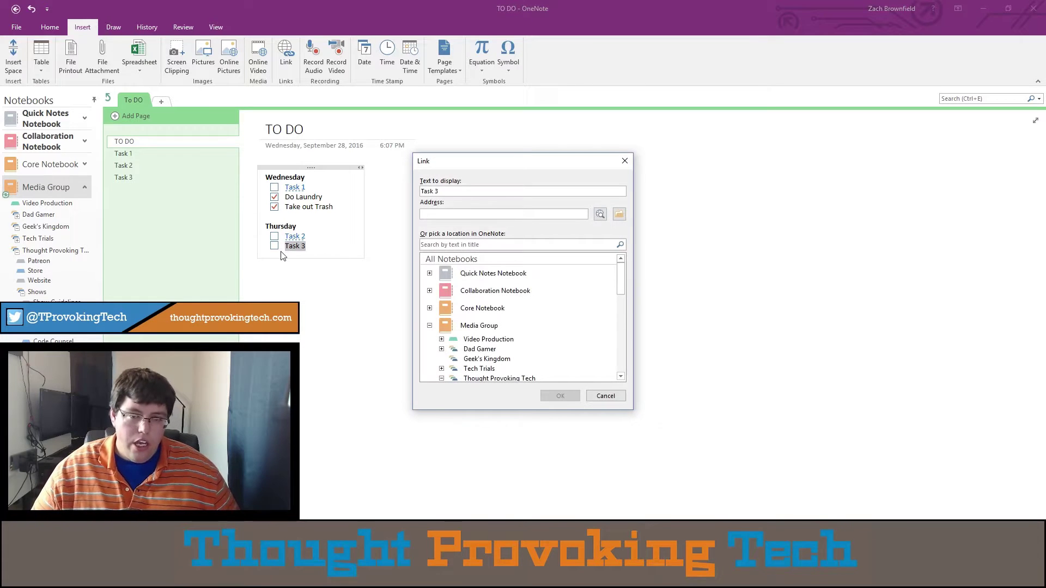
scroll(526, 313, "down", 6)
left_click(466, 290)
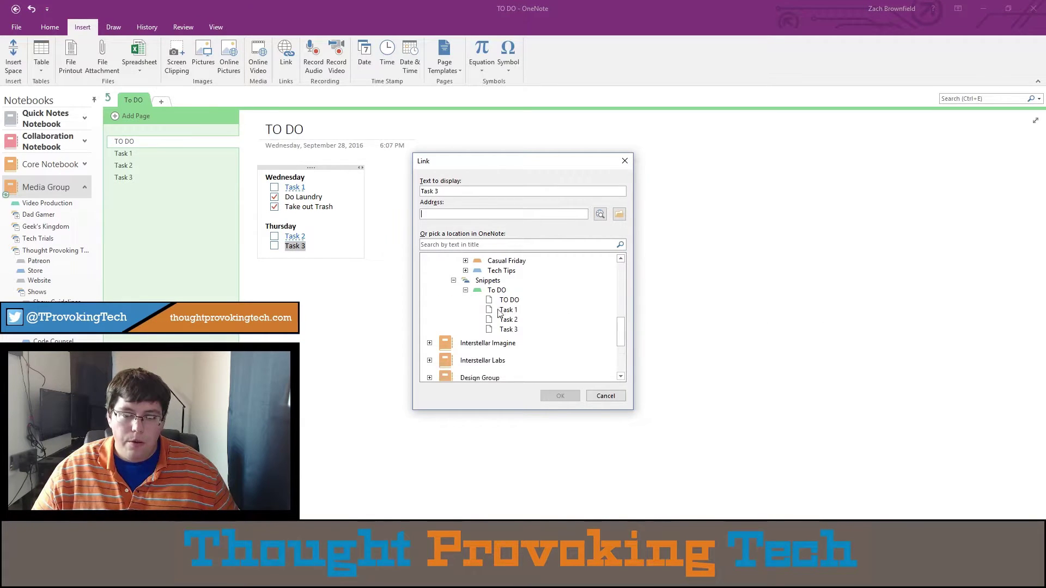
left_click(508, 329)
left_click(571, 400)
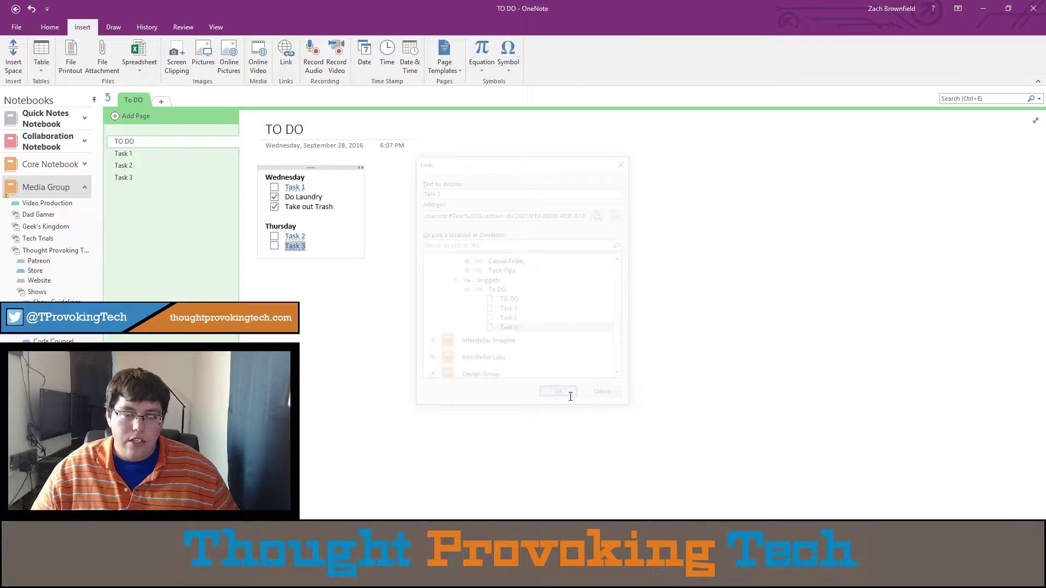
left_click(334, 300)
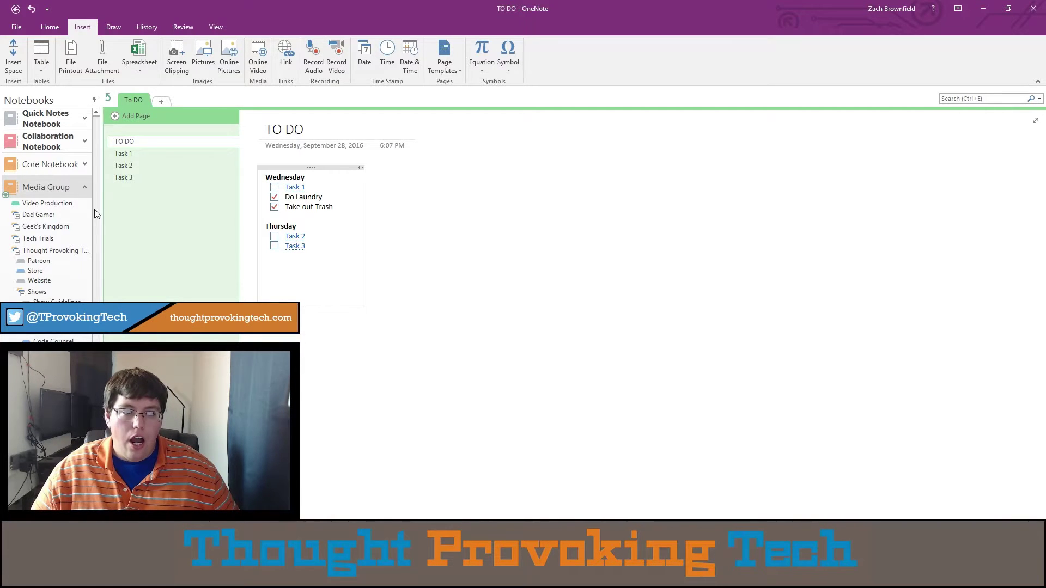
Step: Collapse Media Group, then follow the Task 1, 2 and 3 links, returning to TO DO each time
left_click(85, 187)
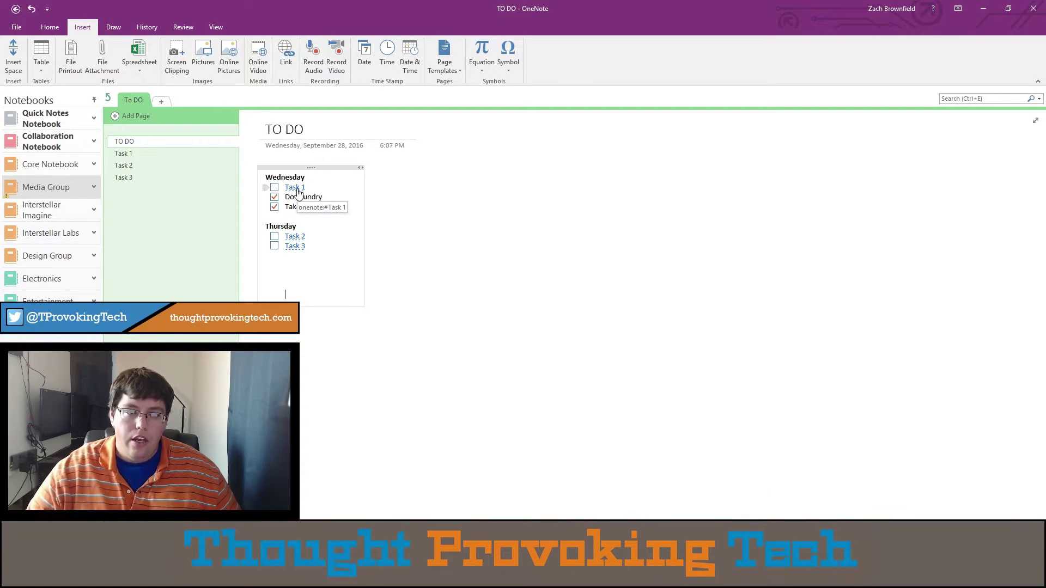
left_click(296, 187)
left_click(125, 141)
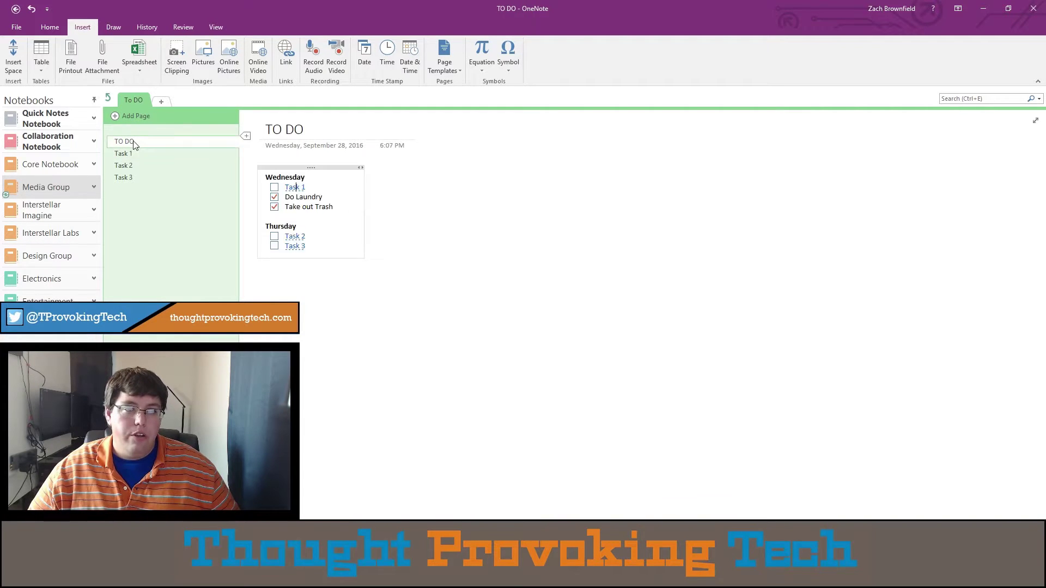
left_click(295, 236)
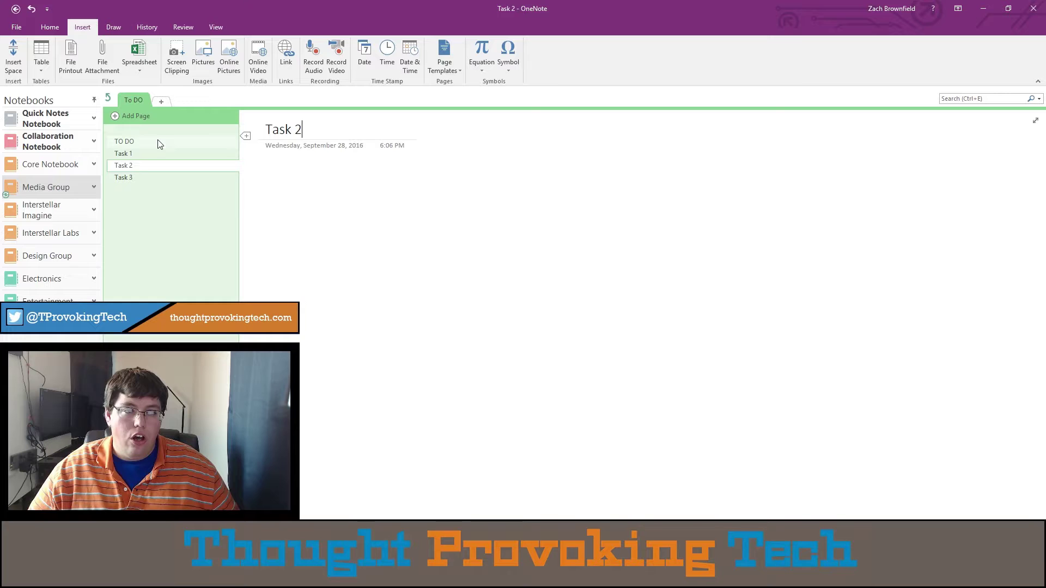
left_click(158, 143)
left_click(295, 246)
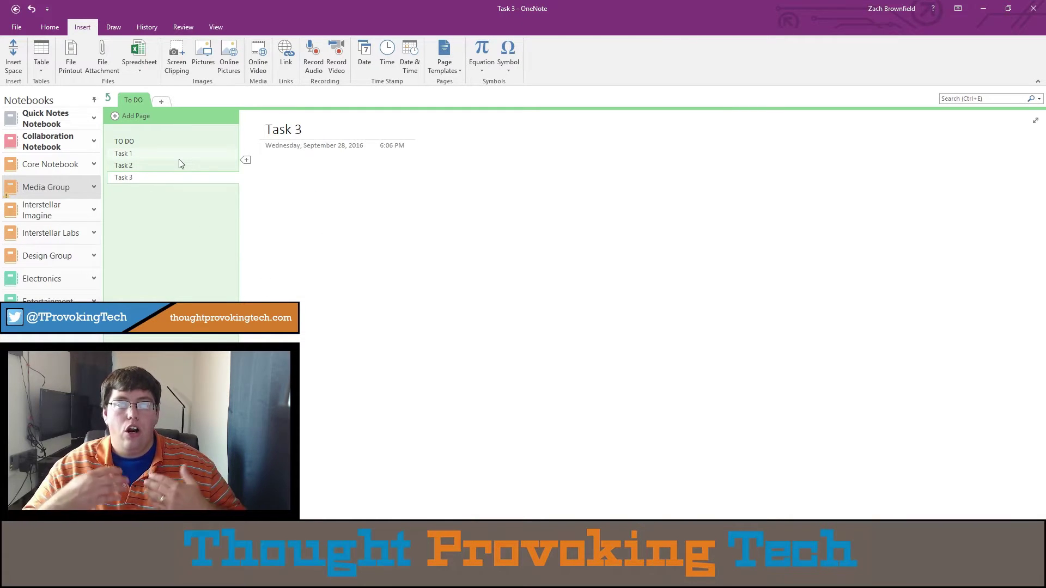
left_click(158, 141)
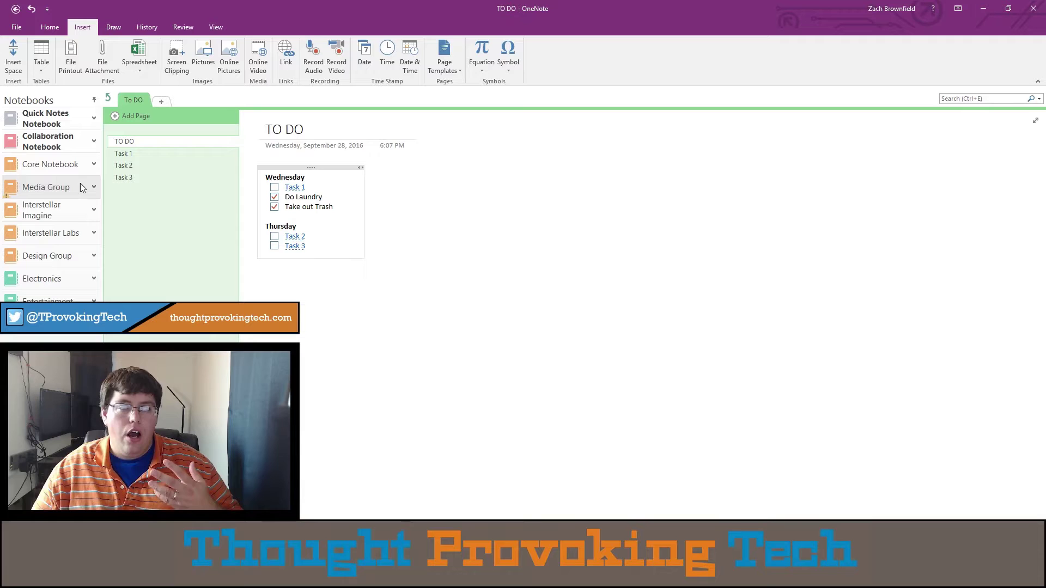
mouse_move(82, 189)
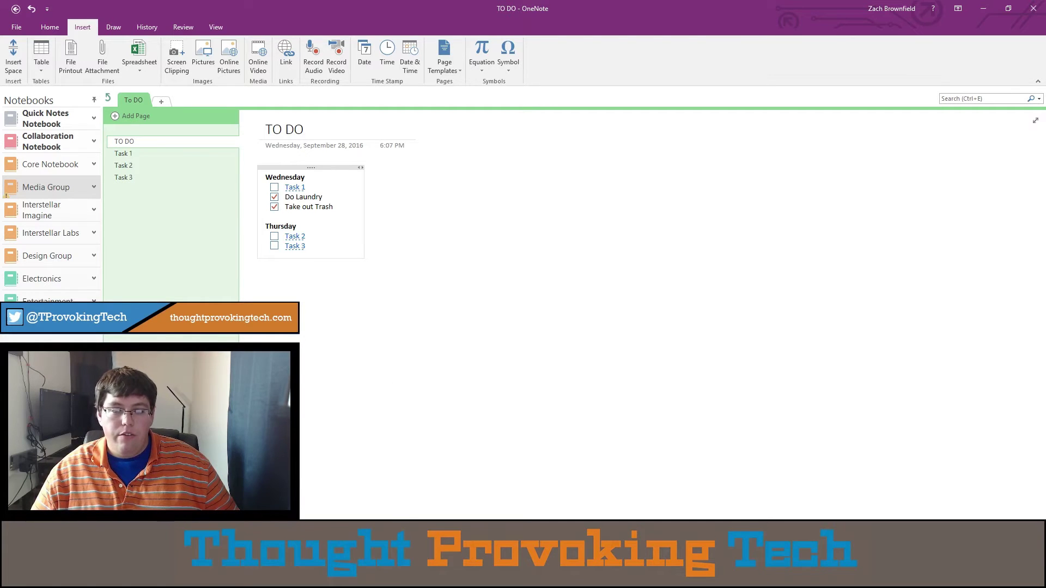
Step: Minimize the OneNote window to the taskbar so the desktop shows
mouse_move(344, 579)
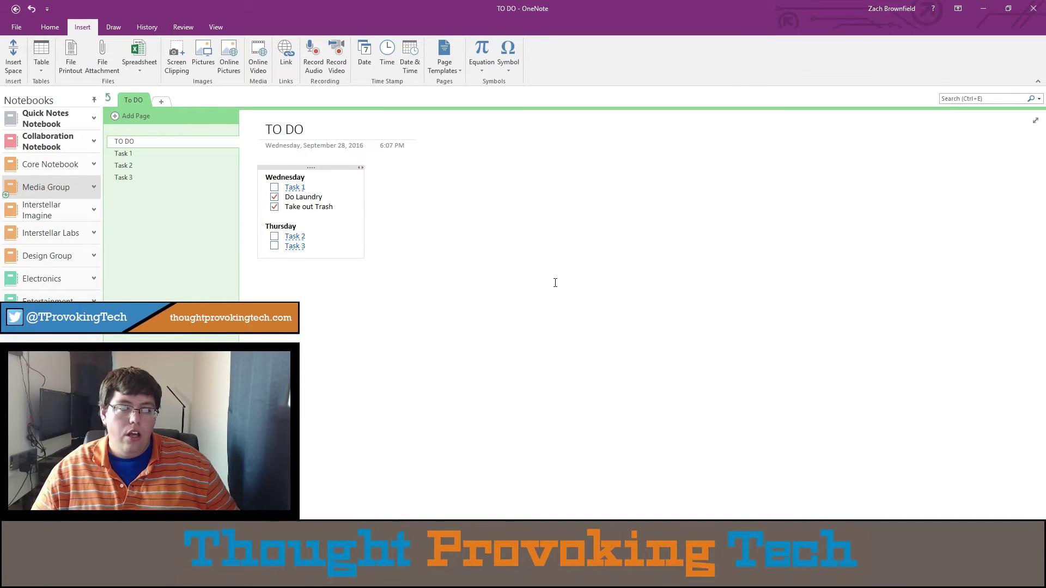